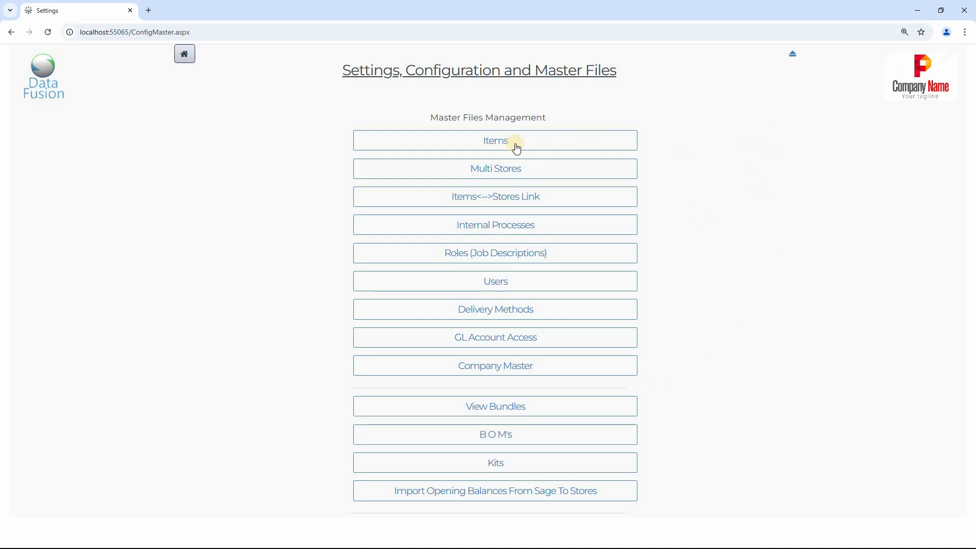
Open item AORG100, the 200ml virgin coconut oil, from the Items master list for editing.
click(496, 147)
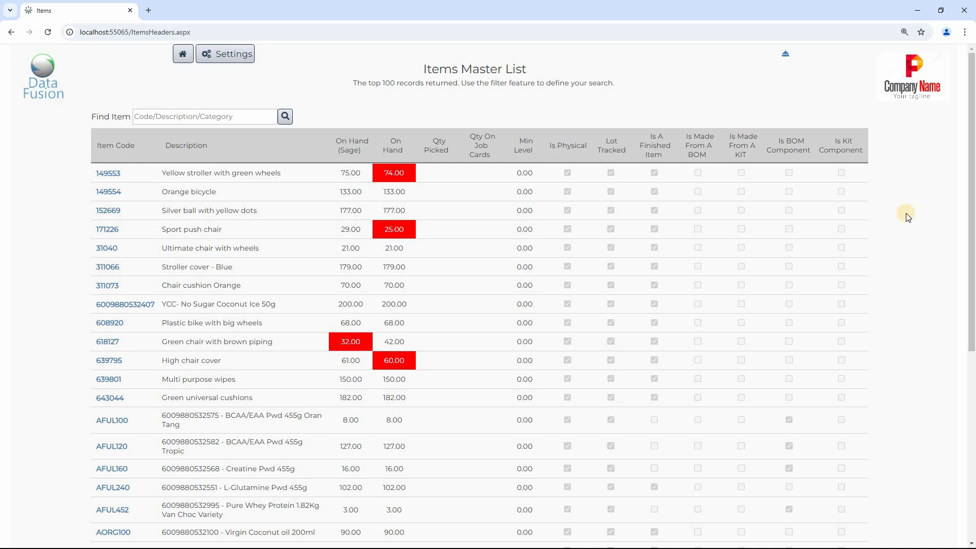
scroll(908, 217, down, 1)
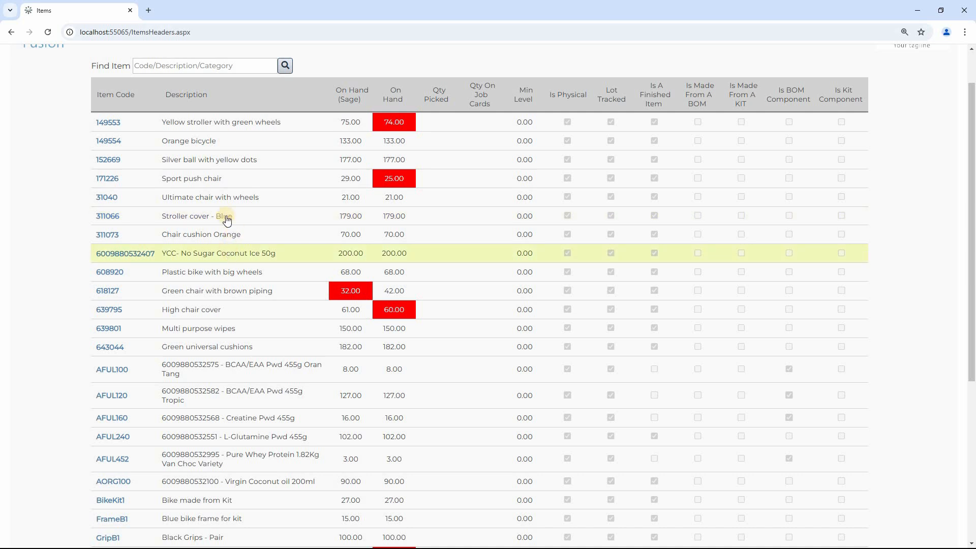
drag(234, 218, 155, 222)
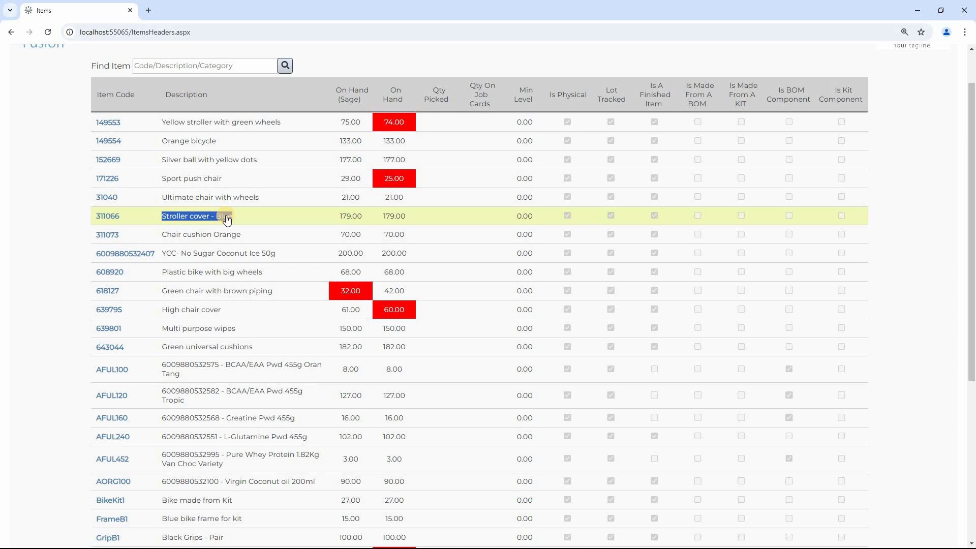
scroll(897, 243, down, 1)
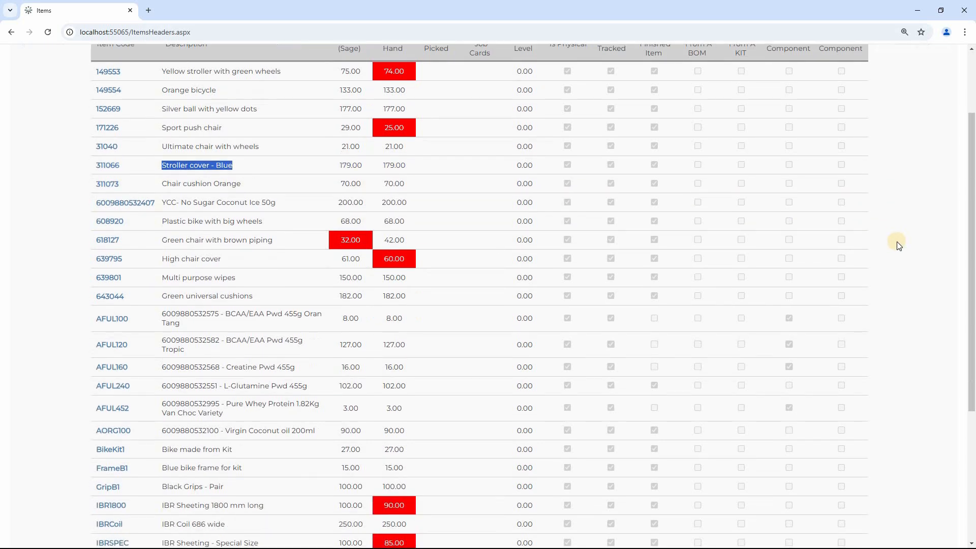
scroll(898, 244, down, 2)
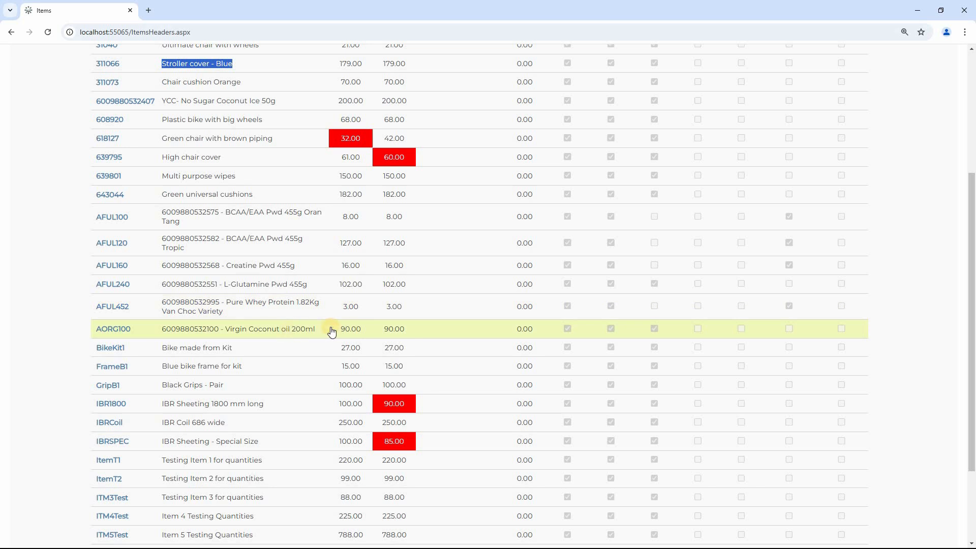
click(110, 330)
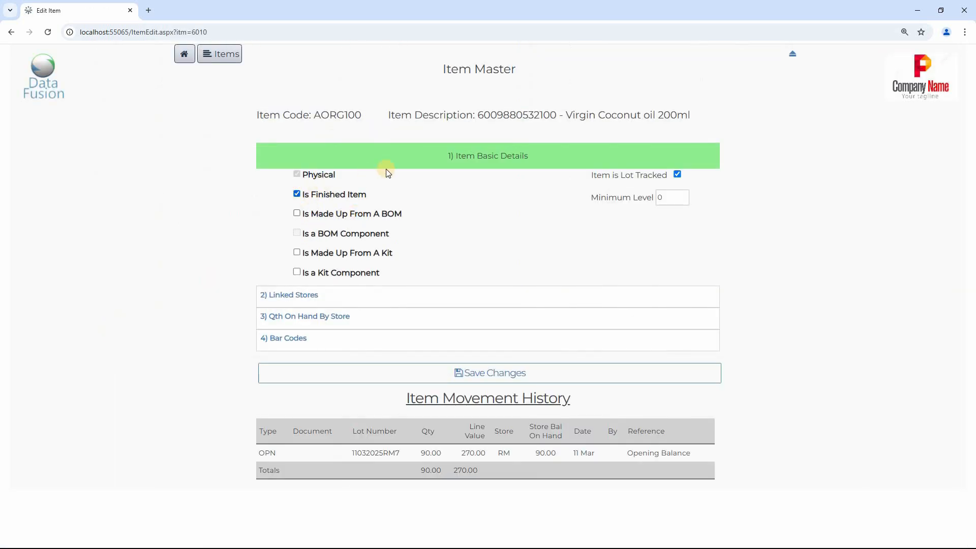
Change item AORG100 from a finished item to a BOM component and save the changes.
click(296, 194)
click(297, 233)
click(510, 375)
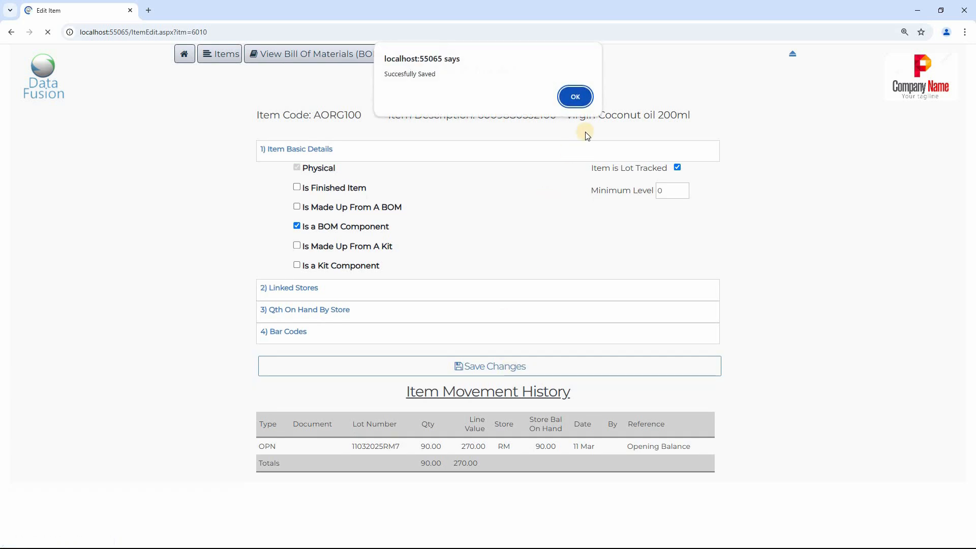
click(570, 98)
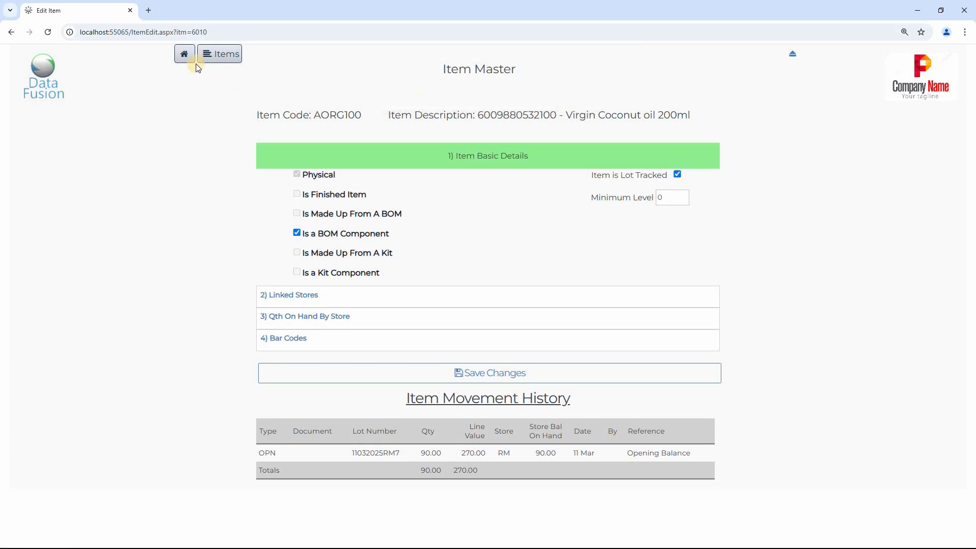
Mark item 311066, Stroller cover - Blue, as made up from a BOM and save the item.
click(218, 55)
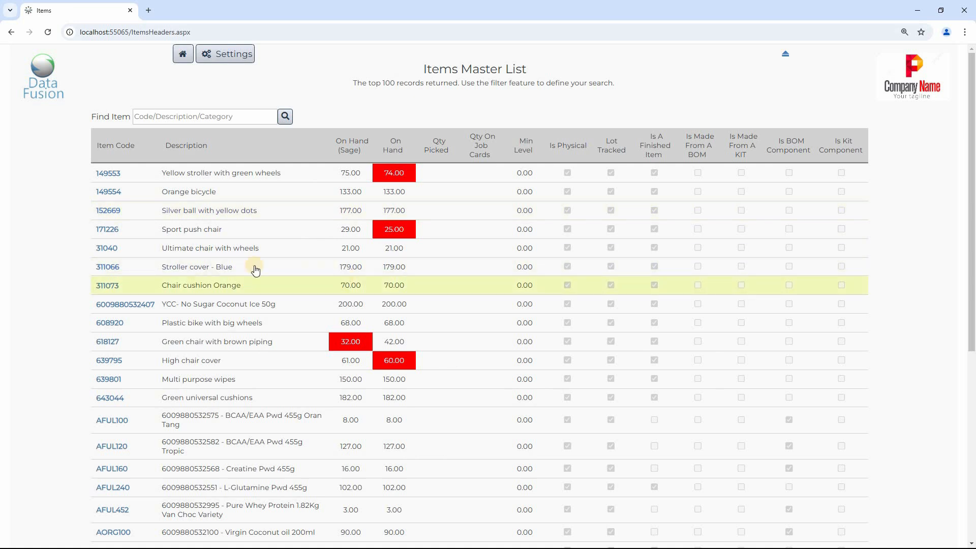
click(104, 268)
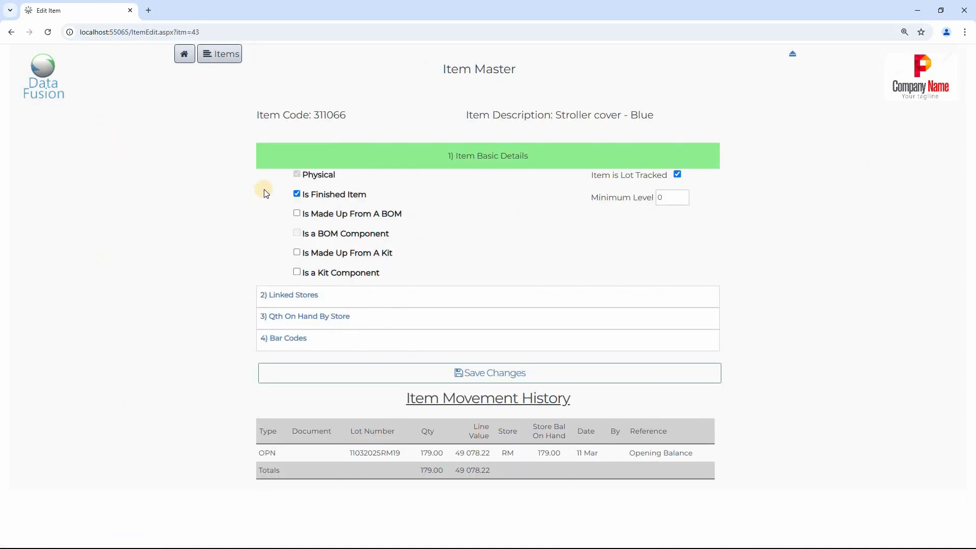
click(298, 215)
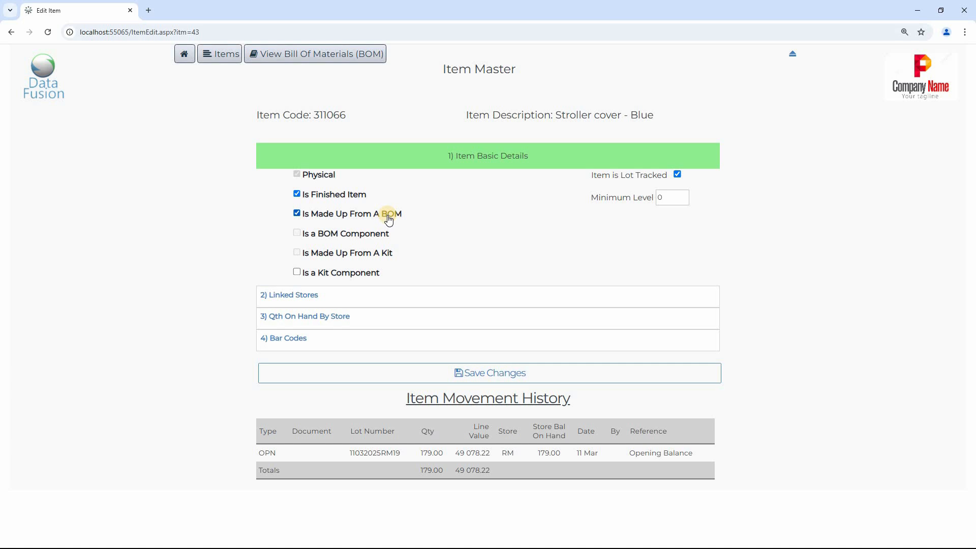
click(507, 378)
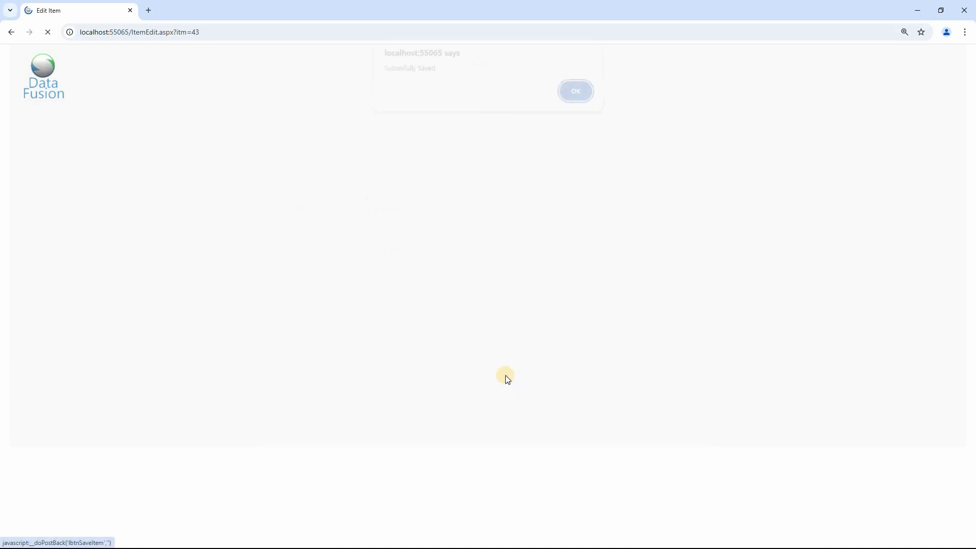
click(578, 98)
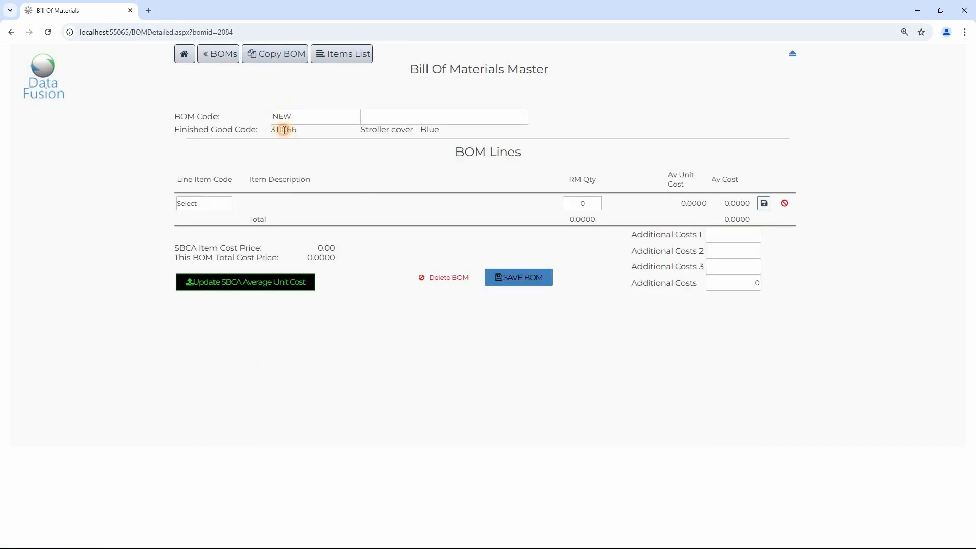
Enter the BOM code BOMST and the description "Bom for stoller" for the stroller cover's bill of materials.
double_click(284, 131)
click(366, 127)
double_click(279, 116)
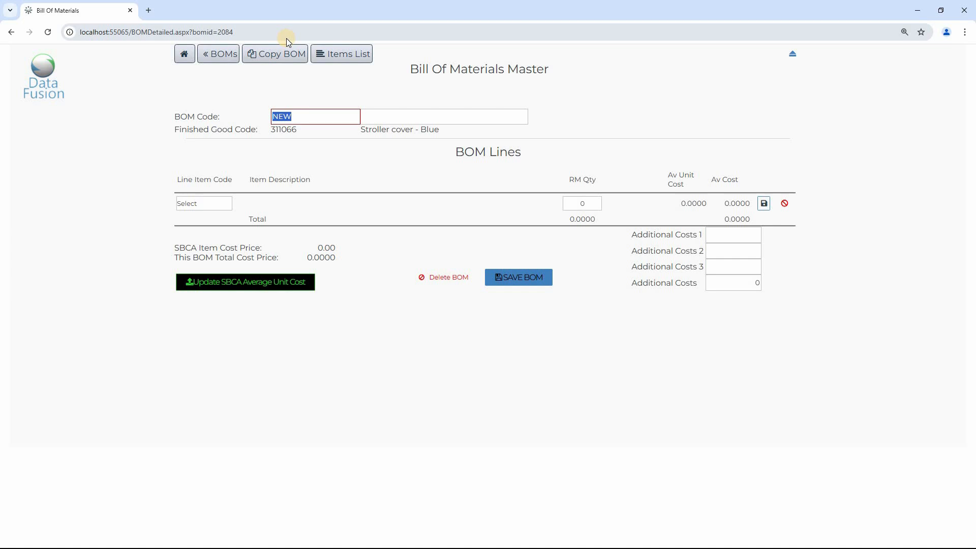
text(BOMST)
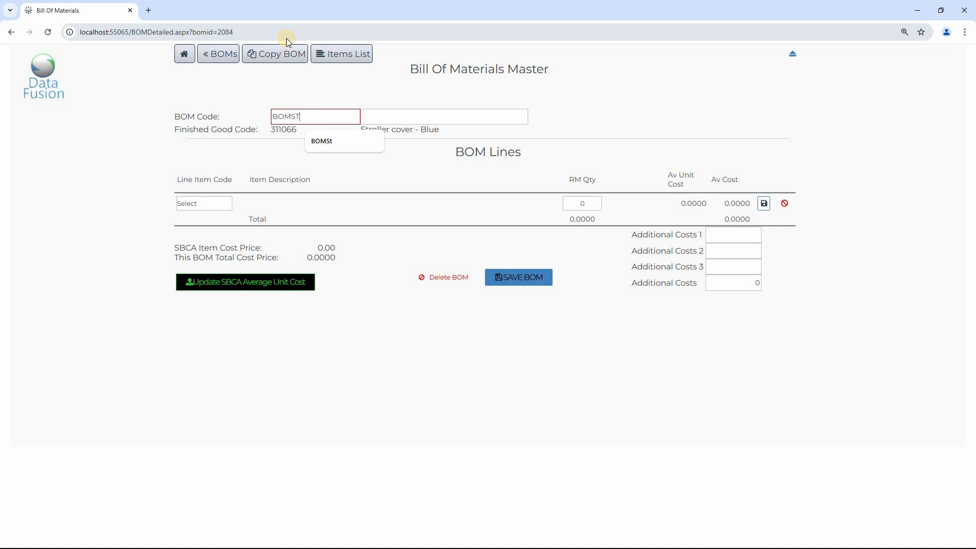
click(376, 112)
text(Bom for stoller)
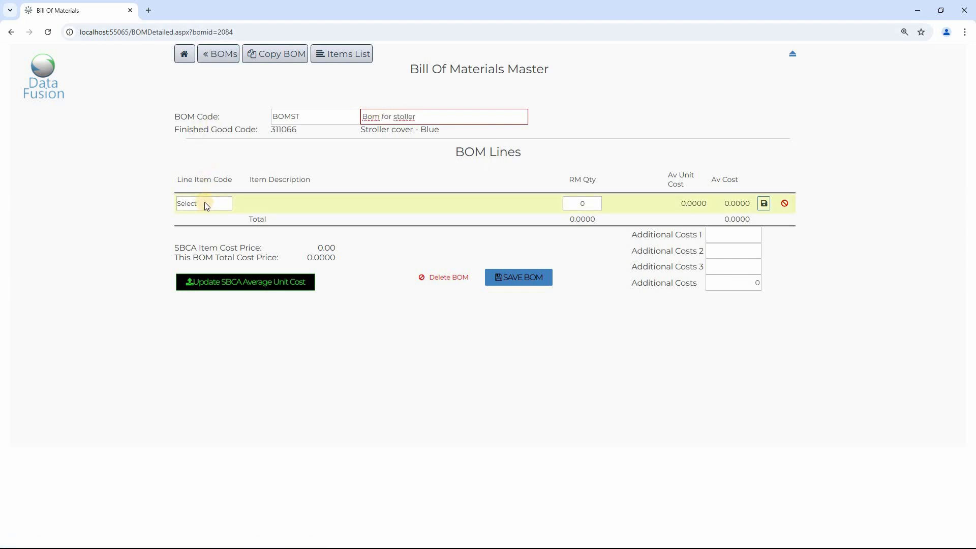
Add component AFUL100 to the BOM lines with a raw material quantity of 7 and save the line.
click(206, 204)
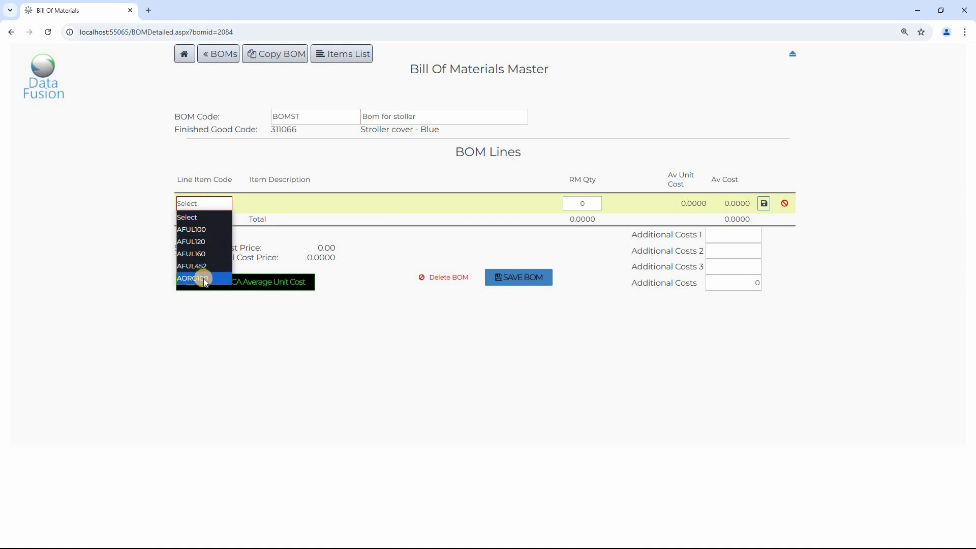
click(210, 230)
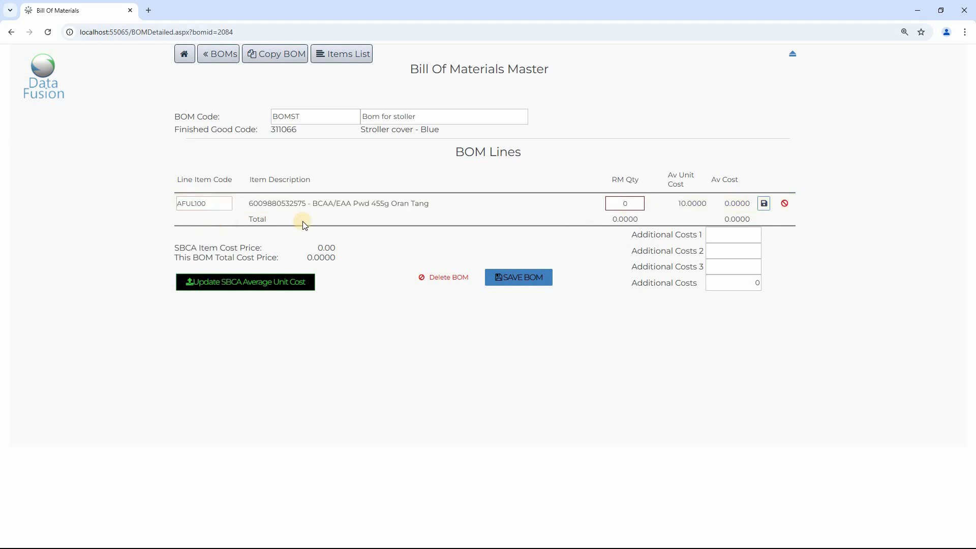
double_click(612, 199)
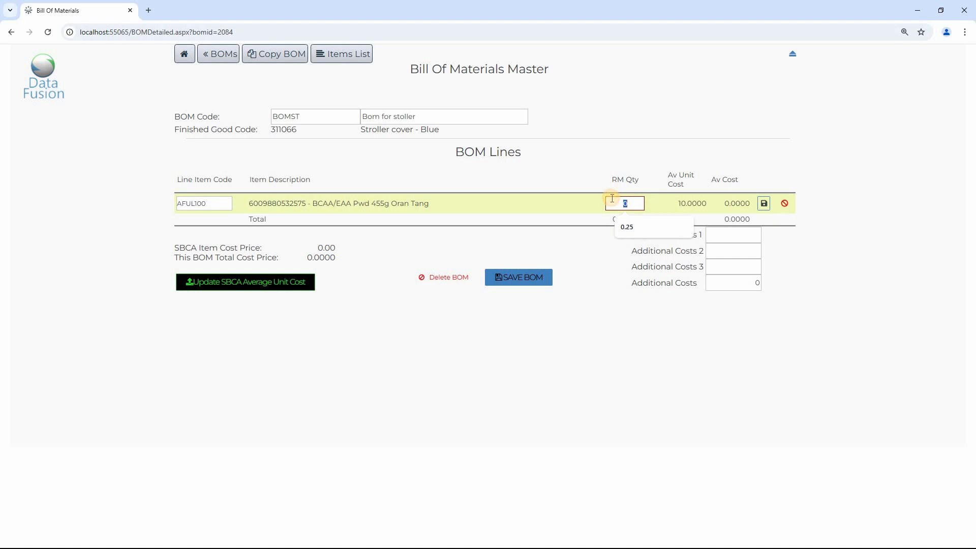
text(7)
key(Tab)
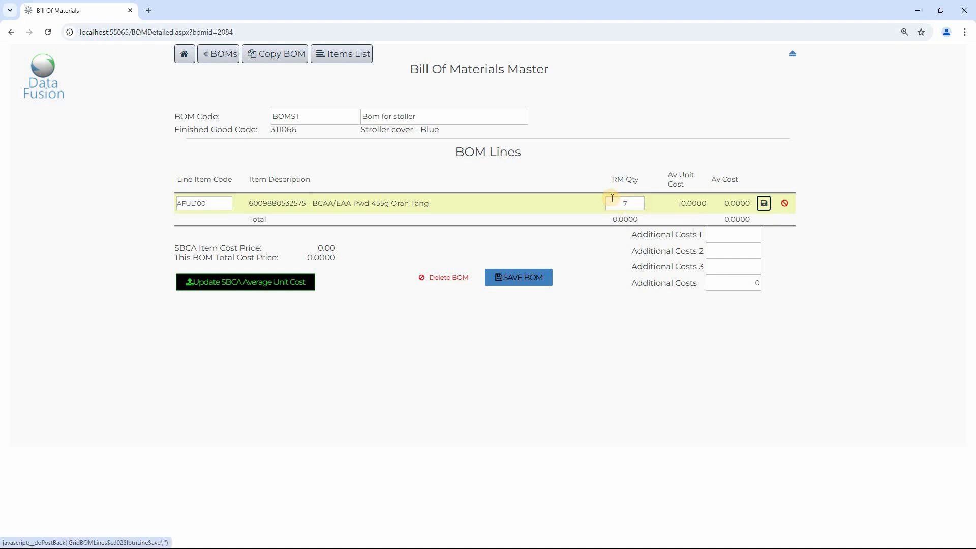
click(764, 204)
Add component AFUL452 as the second BOM line with a quantity of 2 and save the line.
drag(368, 131, 336, 129)
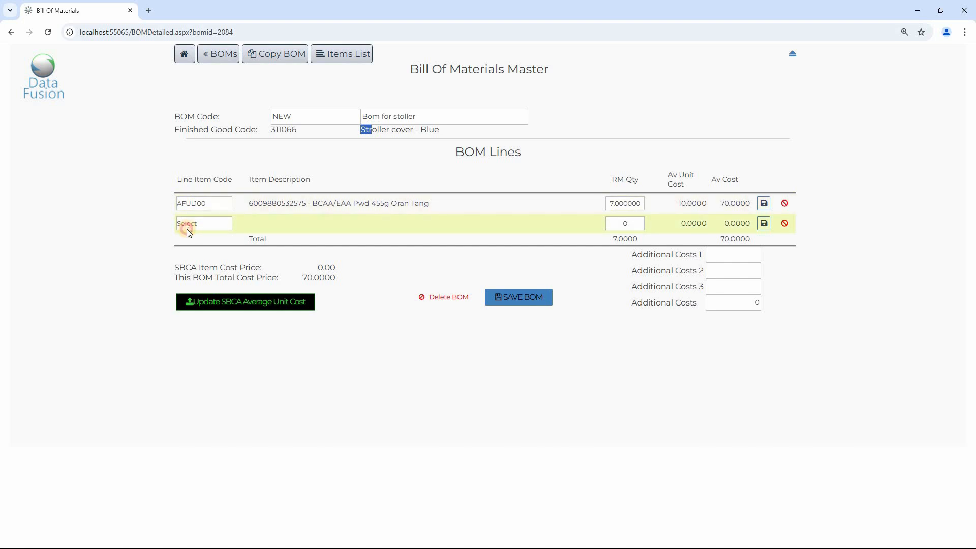
click(184, 224)
click(196, 286)
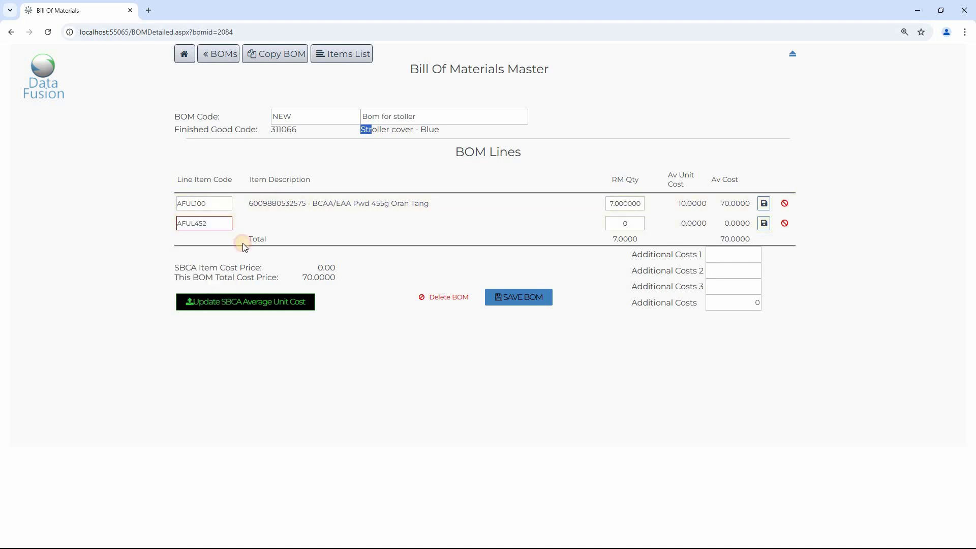
click(631, 224)
text(2)
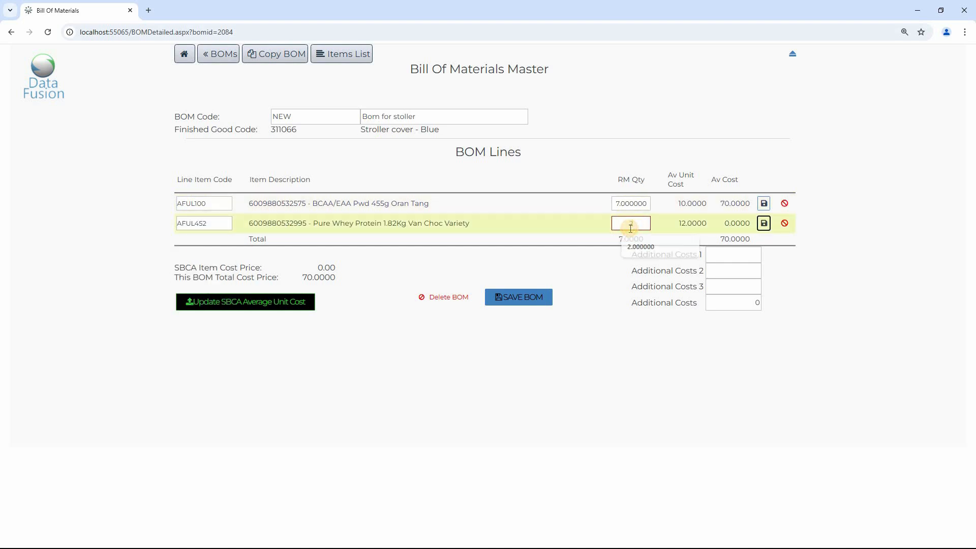
click(764, 224)
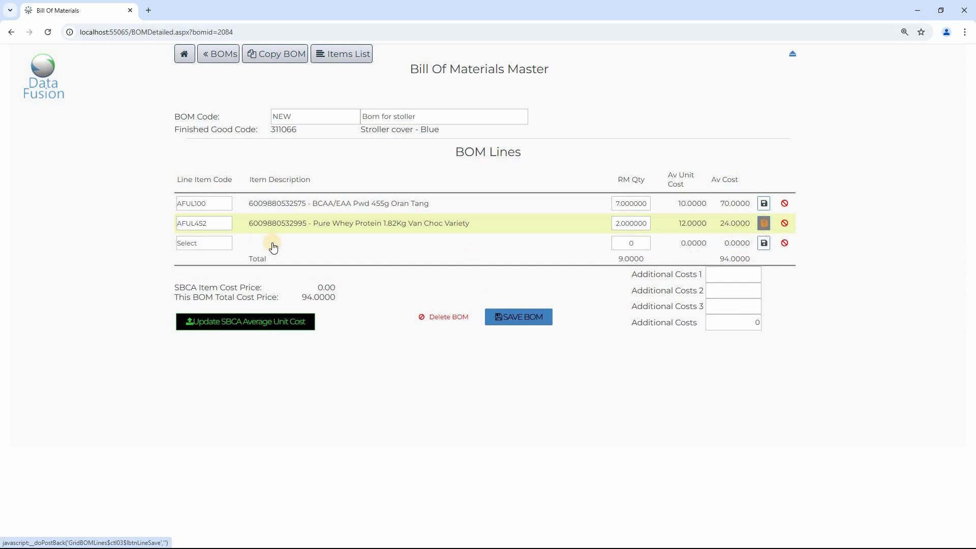
Add component AORG100 as the third BOM line with a quantity of 1 and save the line.
click(194, 245)
click(188, 318)
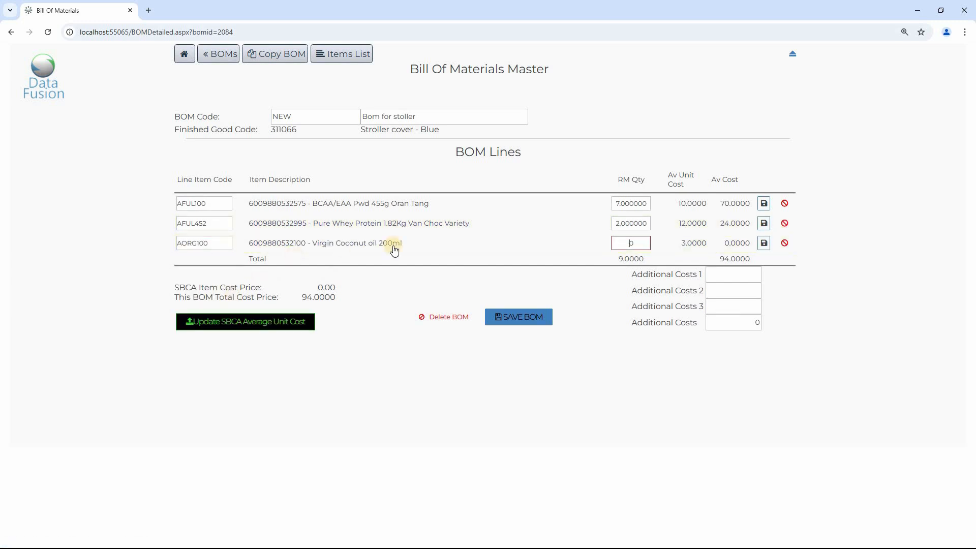
click(631, 243)
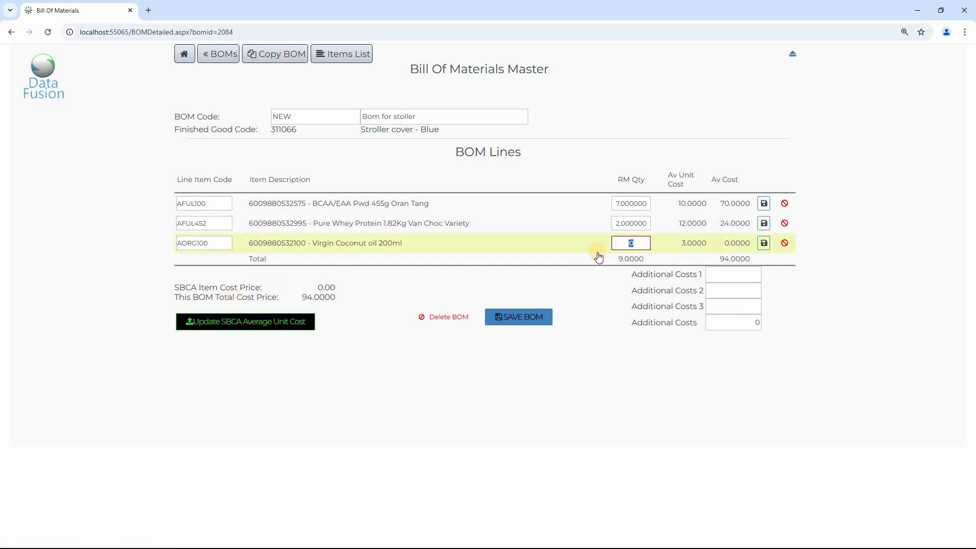
text(1)
click(764, 243)
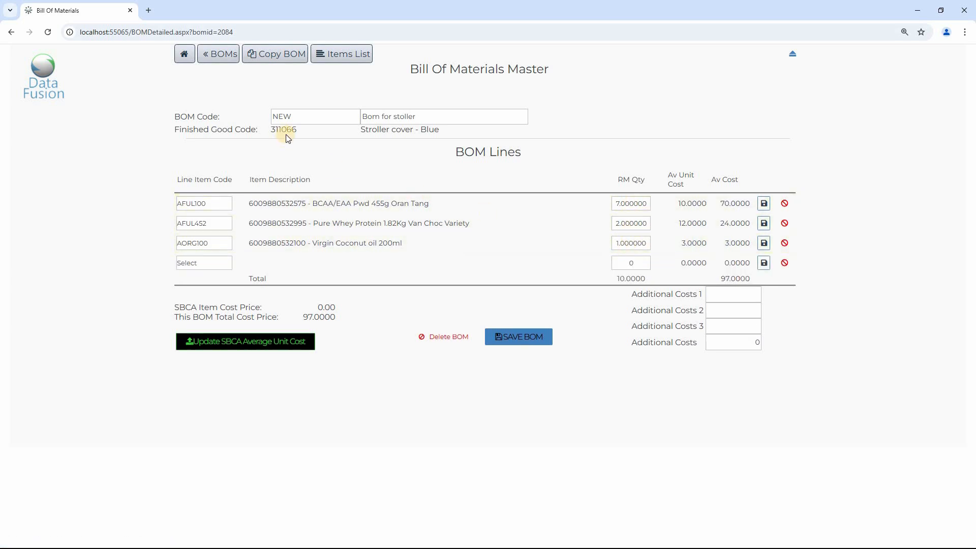
Update the finished good's SBCA average unit cost with this BOM's total cost price.
drag(271, 131, 646, 113)
click(645, 111)
double_click(330, 318)
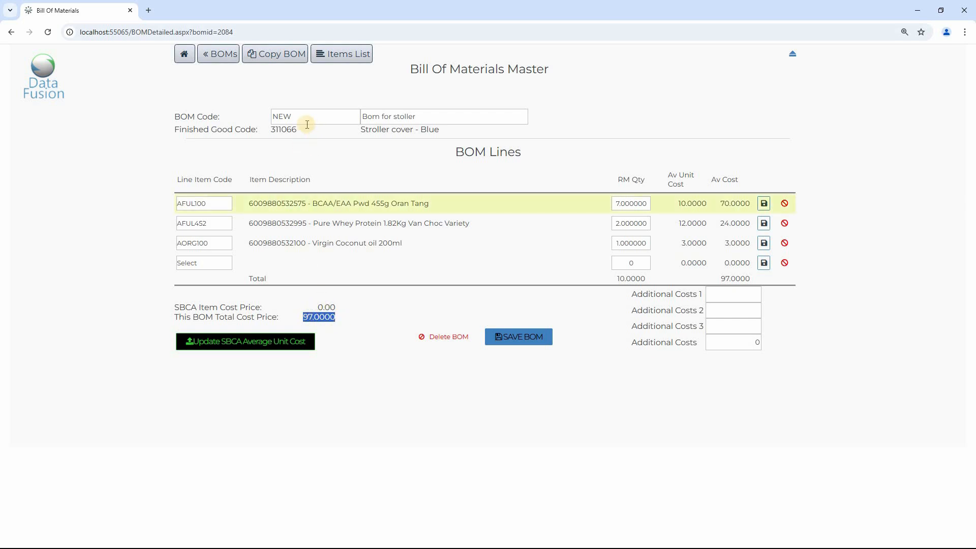
drag(270, 130, 428, 131)
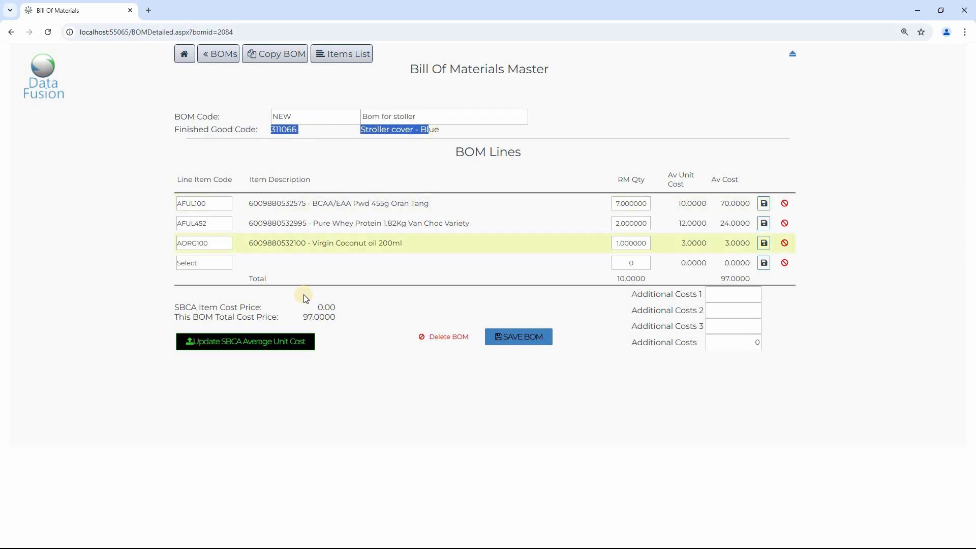
drag(305, 318, 363, 318)
click(361, 318)
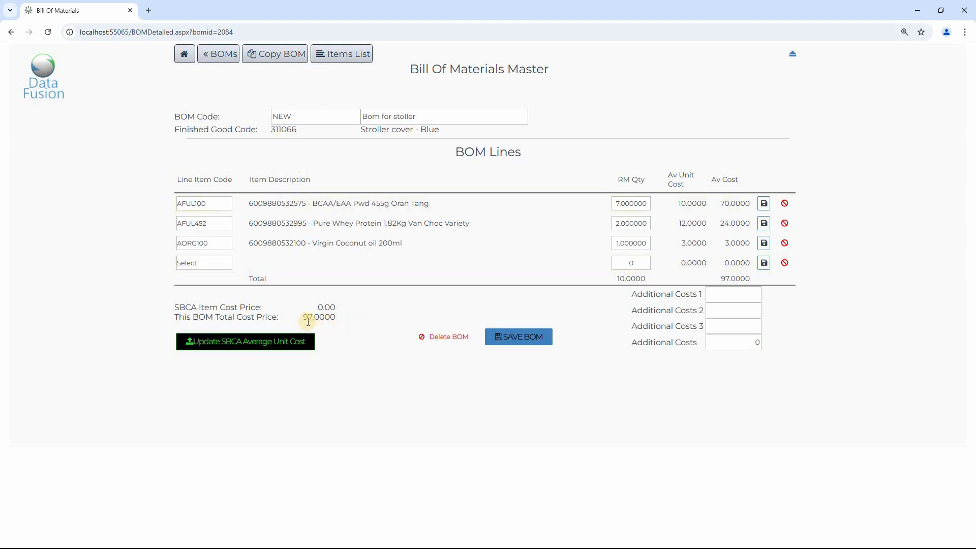
double_click(285, 131)
drag(304, 317, 314, 318)
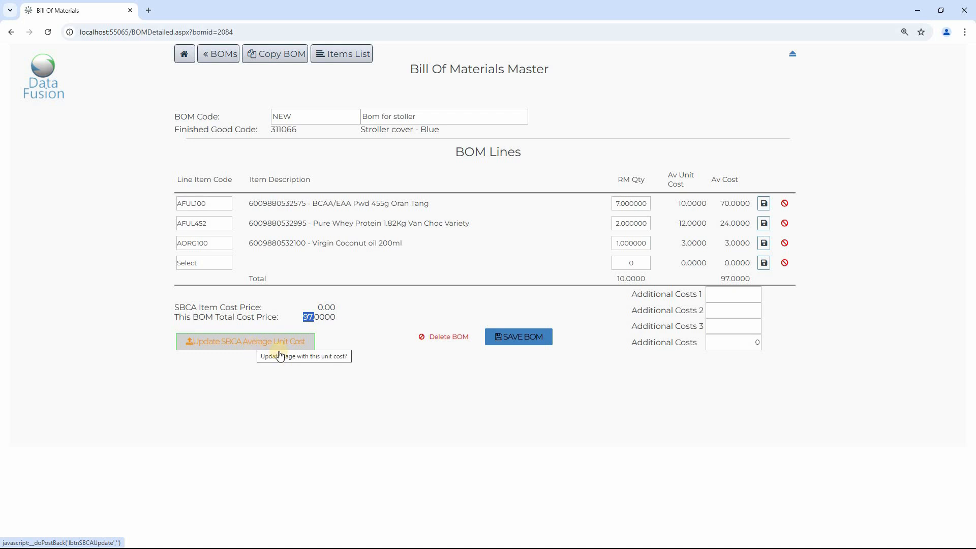
click(254, 349)
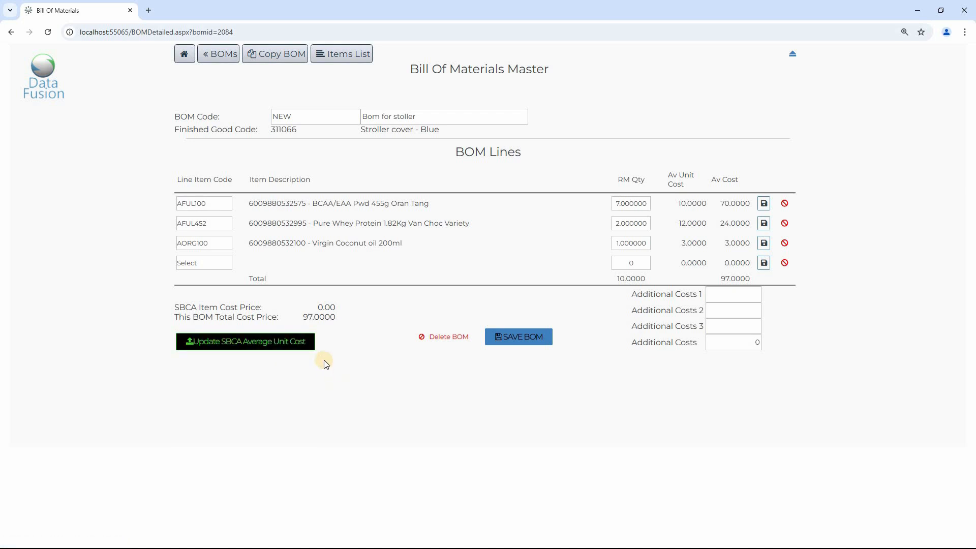
Replace the BOM code with MOBSt and save the bill of materials.
drag(291, 116, 254, 118)
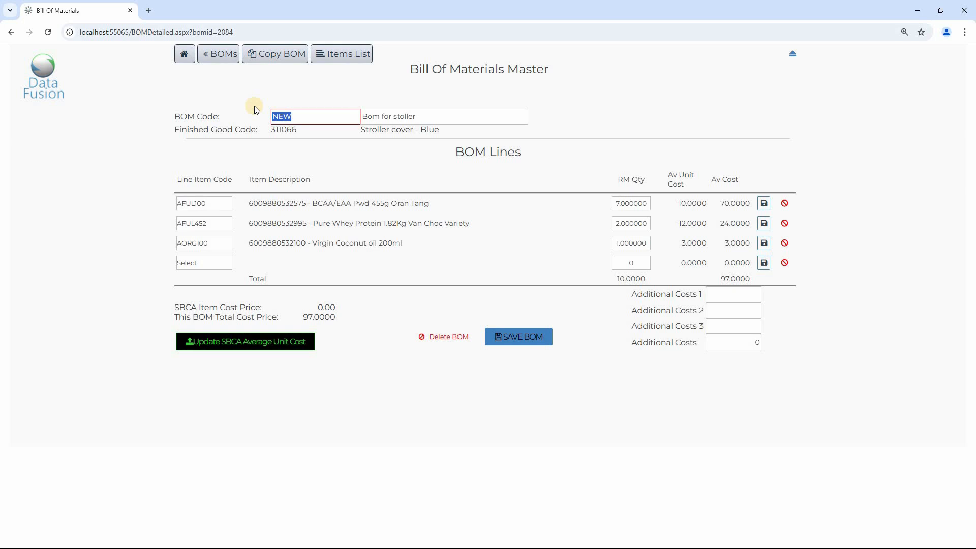
text(MOBSt)
click(538, 339)
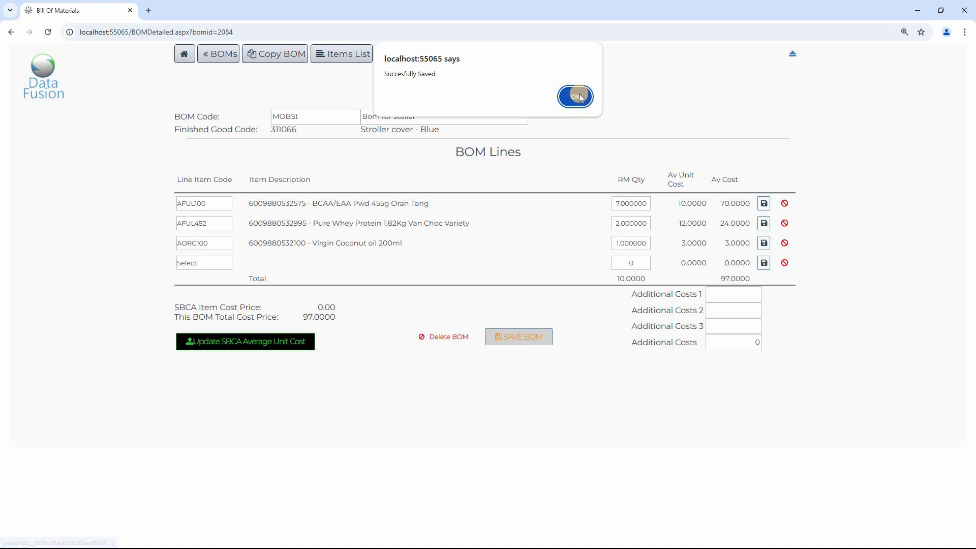
click(581, 95)
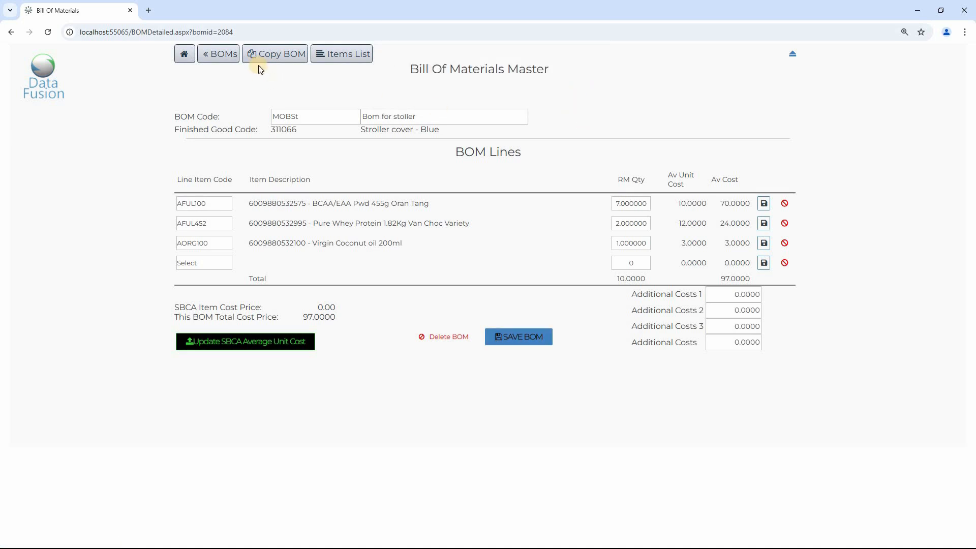
Check the list of bills of materials and reopen MOBSt from it.
click(211, 54)
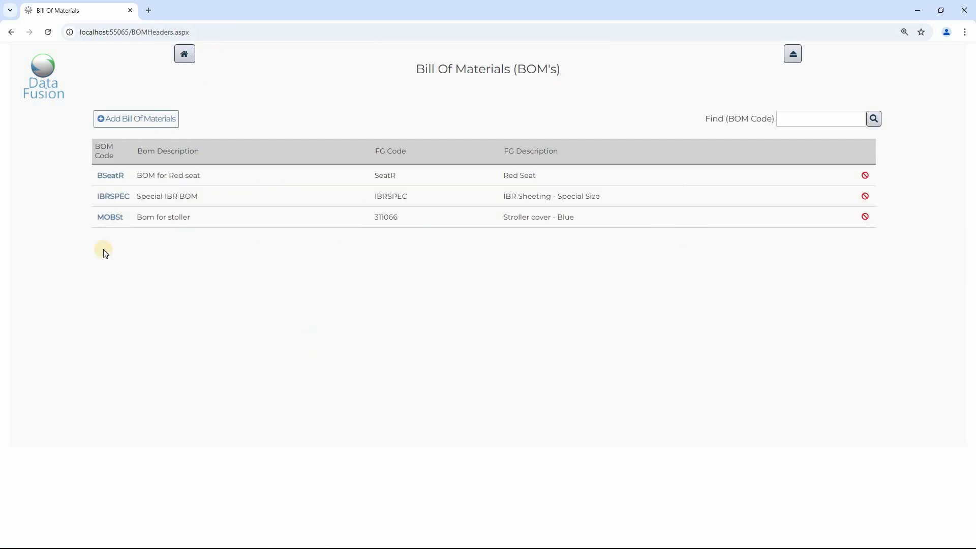
click(110, 218)
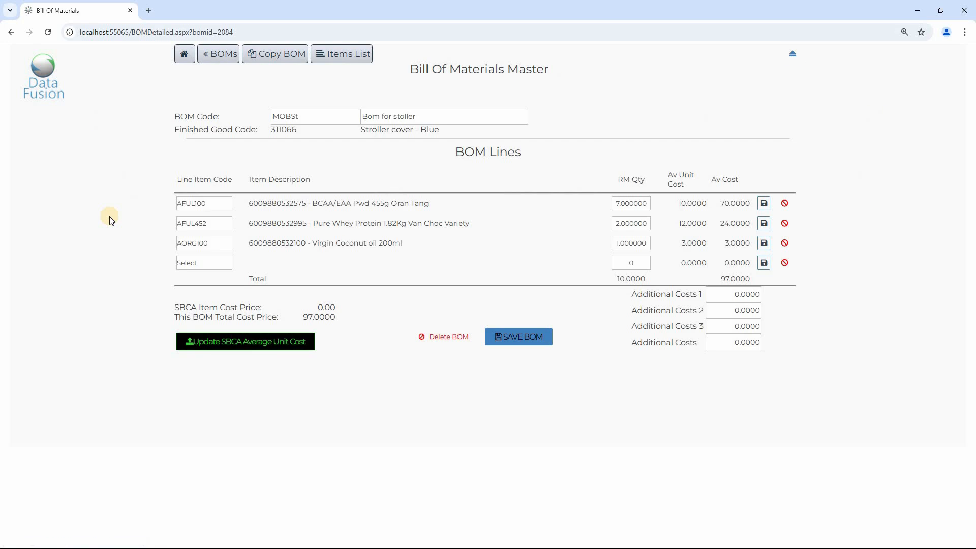
Create a new works order from the Works Orders module and confirm its creation.
click(184, 55)
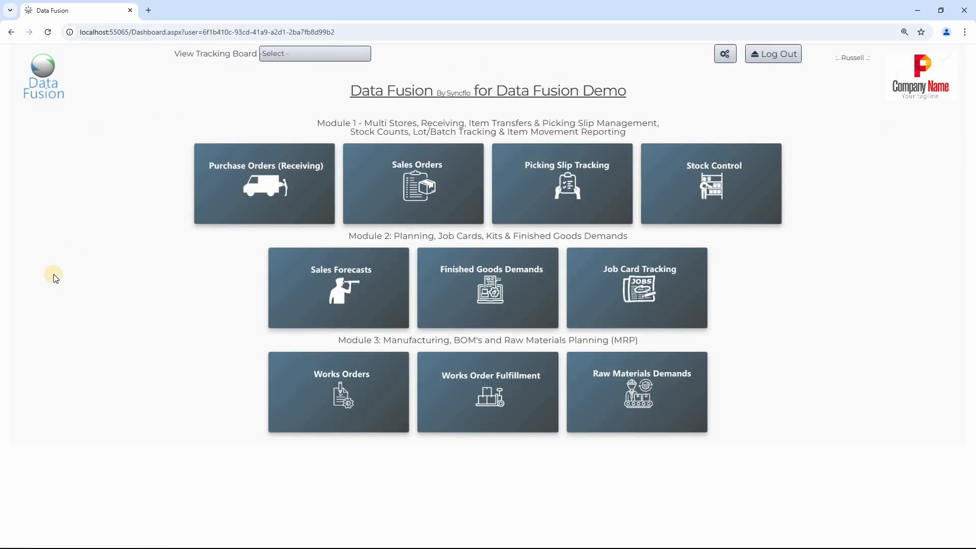
click(351, 404)
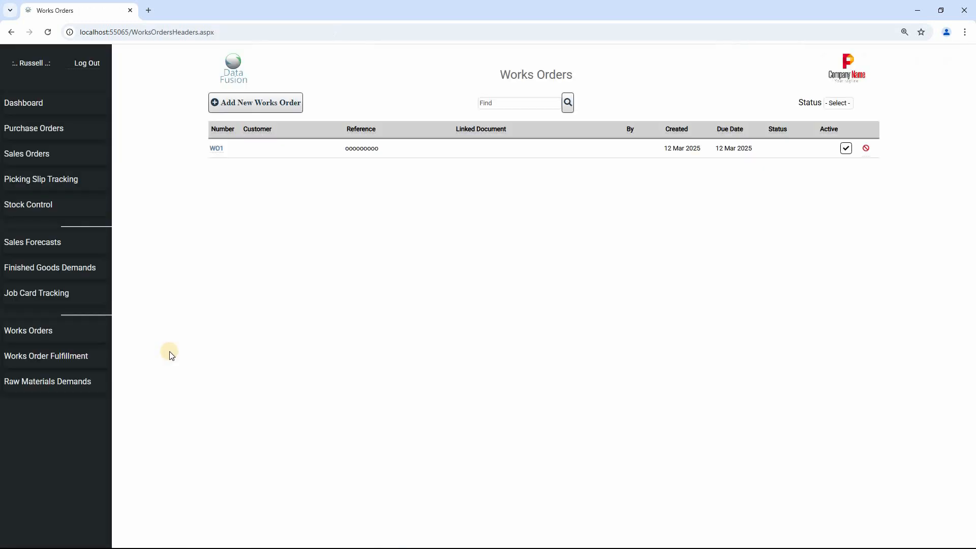
click(234, 107)
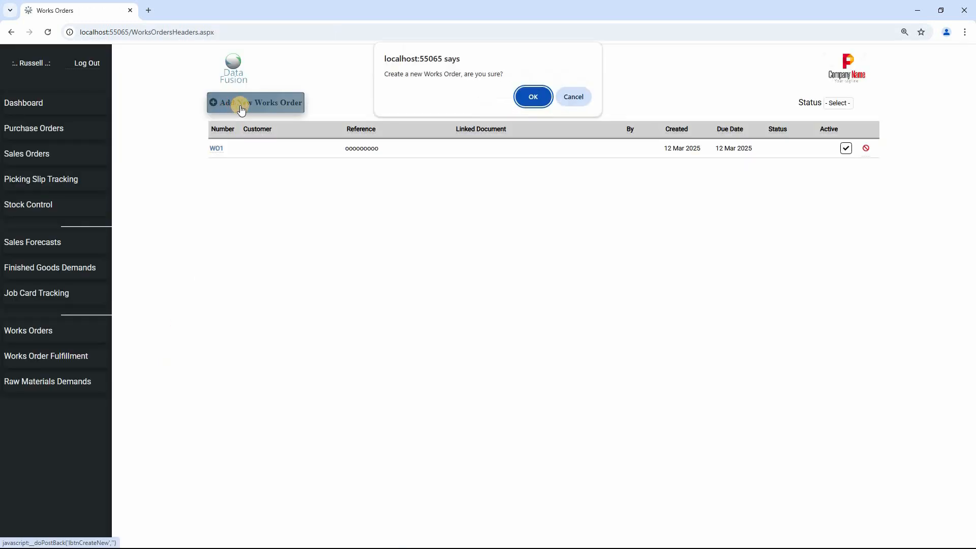
click(530, 97)
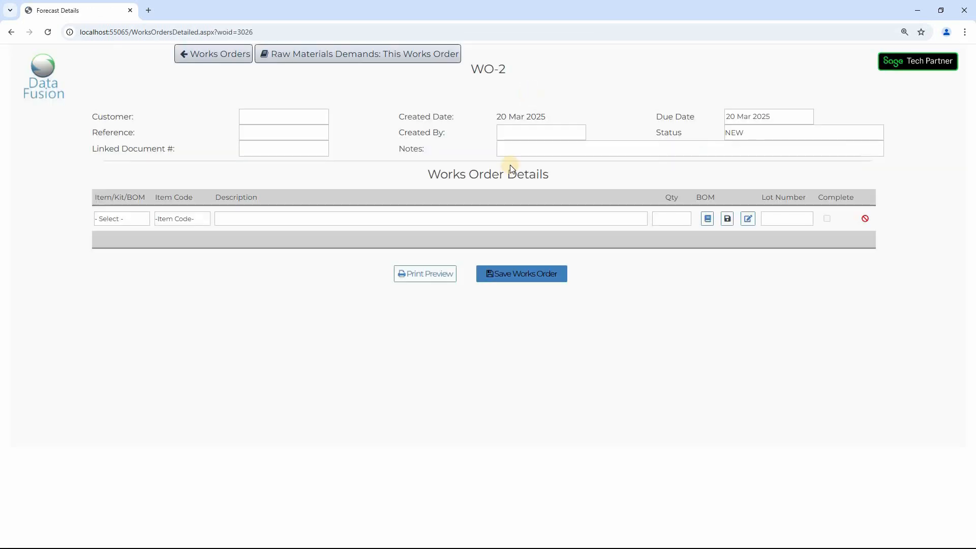
Add finished good 311066 to the works order as a From BOM line with quantity 10 and save the line.
click(131, 221)
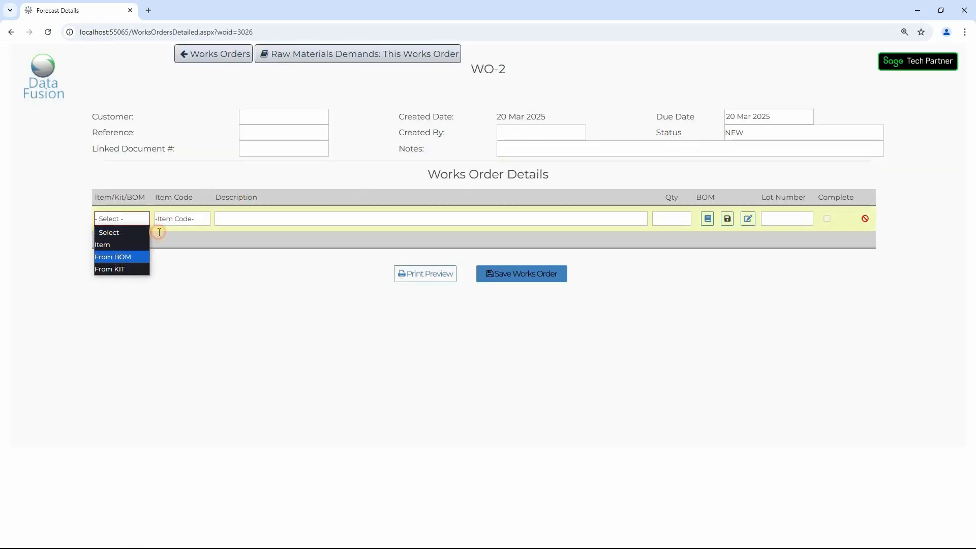
click(120, 257)
click(176, 220)
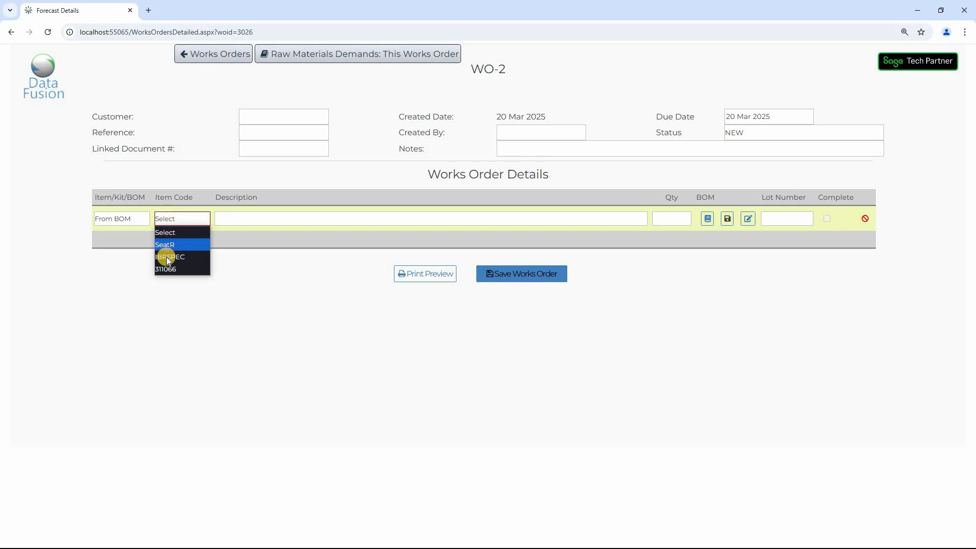
click(173, 269)
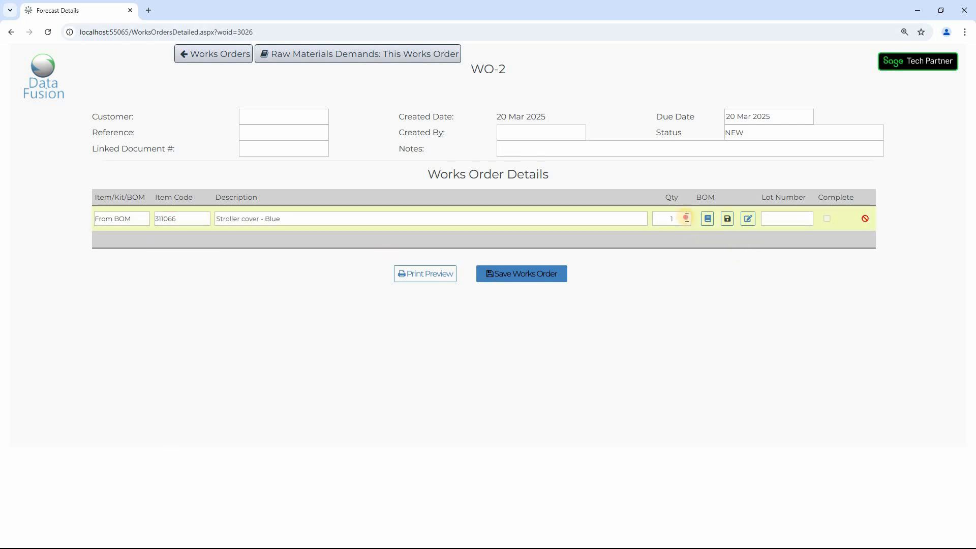
click(660, 219)
text(0)
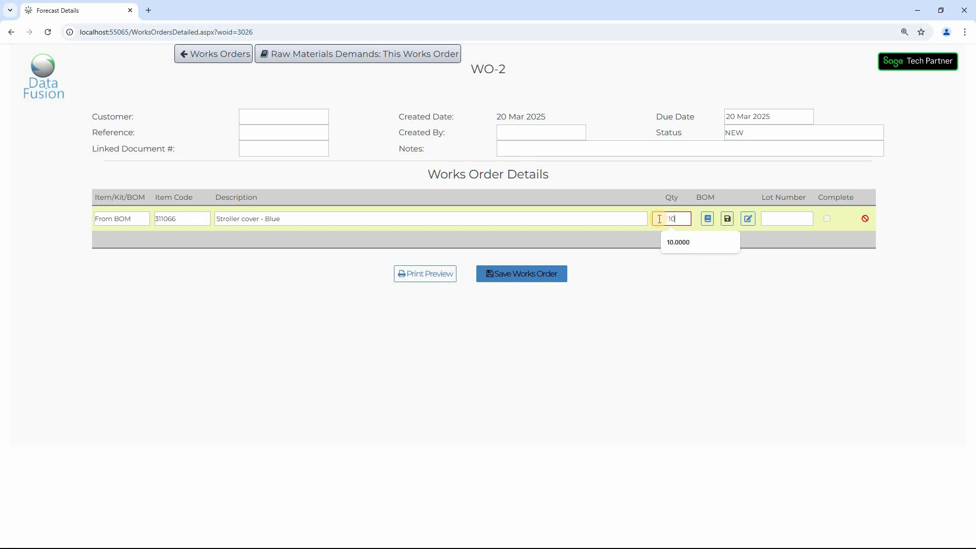
click(728, 219)
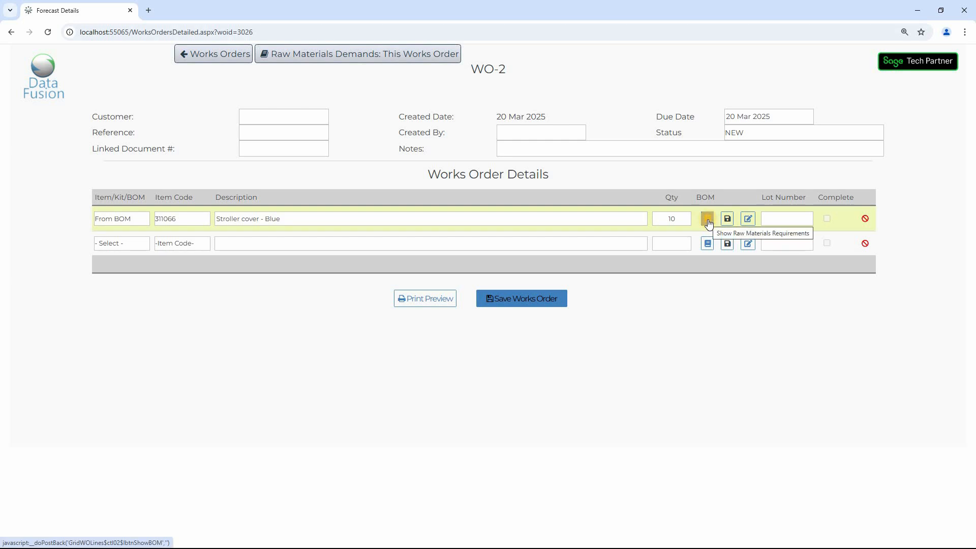
Review the raw materials requirements for the Stroller cover - Blue line, then close them.
click(709, 222)
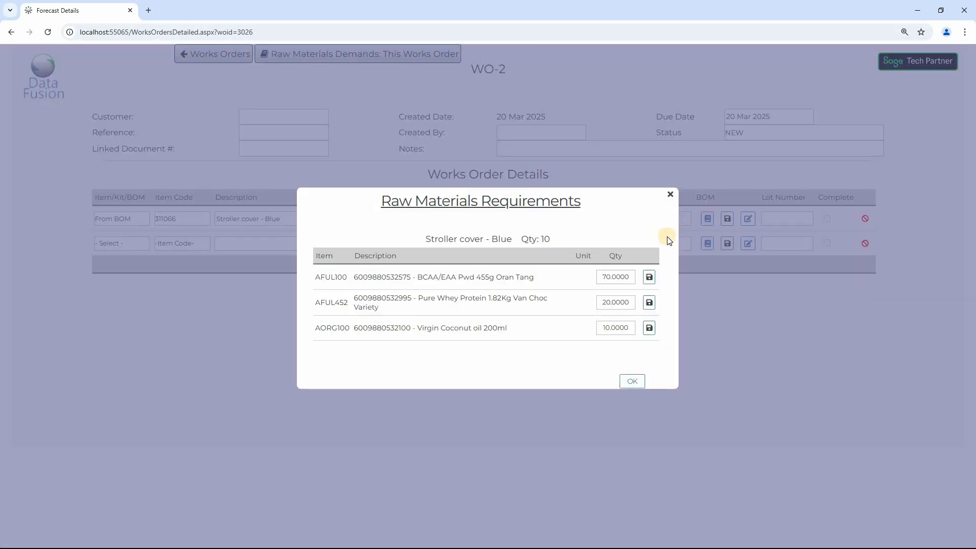
drag(416, 206, 496, 205)
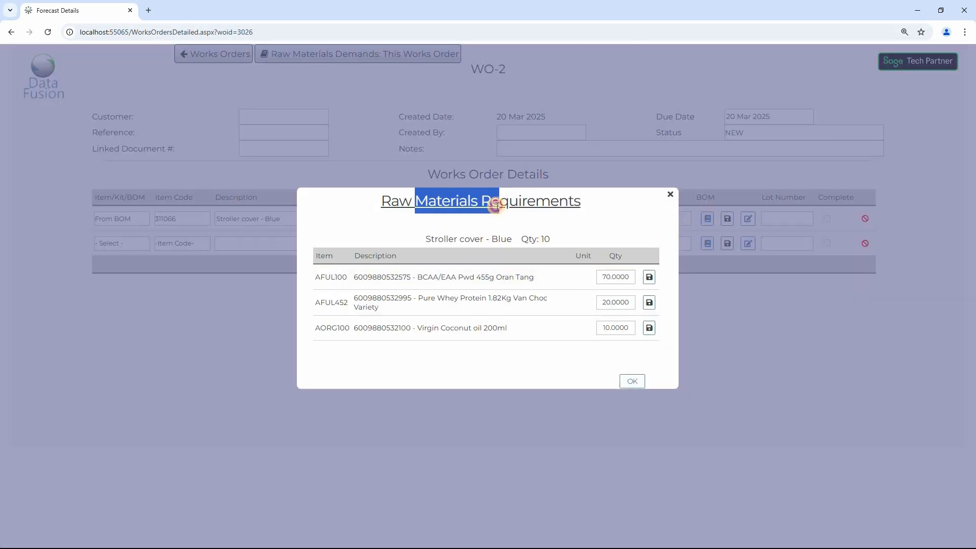
drag(438, 243, 539, 250)
click(541, 239)
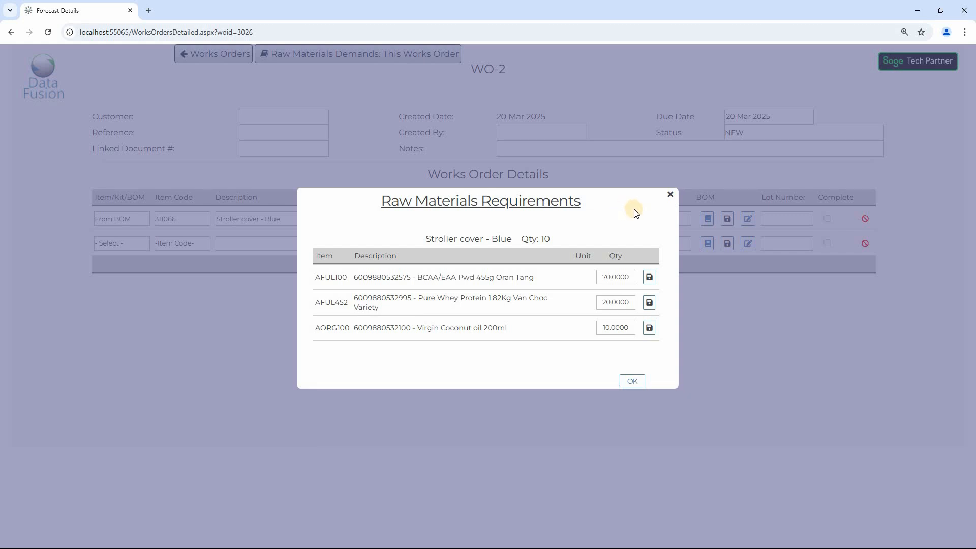
click(671, 197)
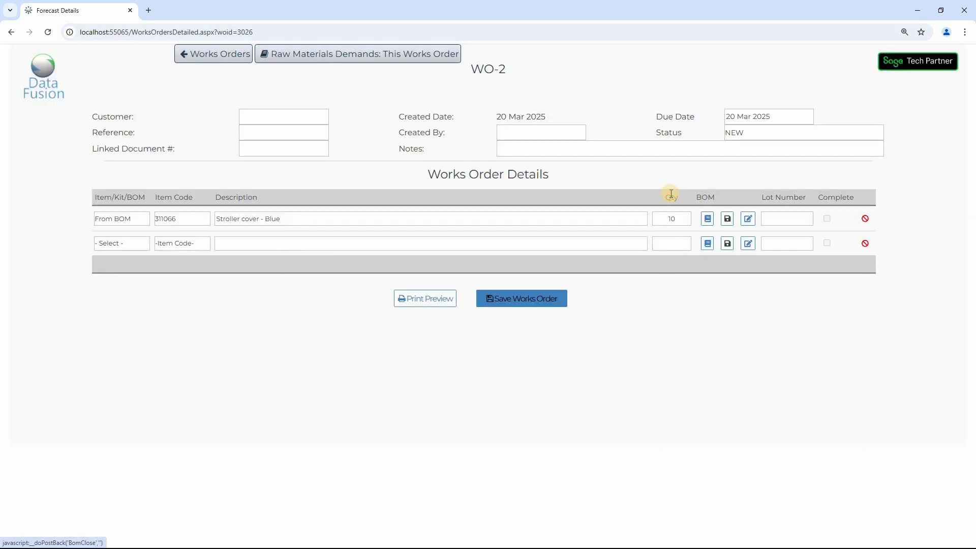
Try to save and print-preview the works order without a reference.
click(512, 301)
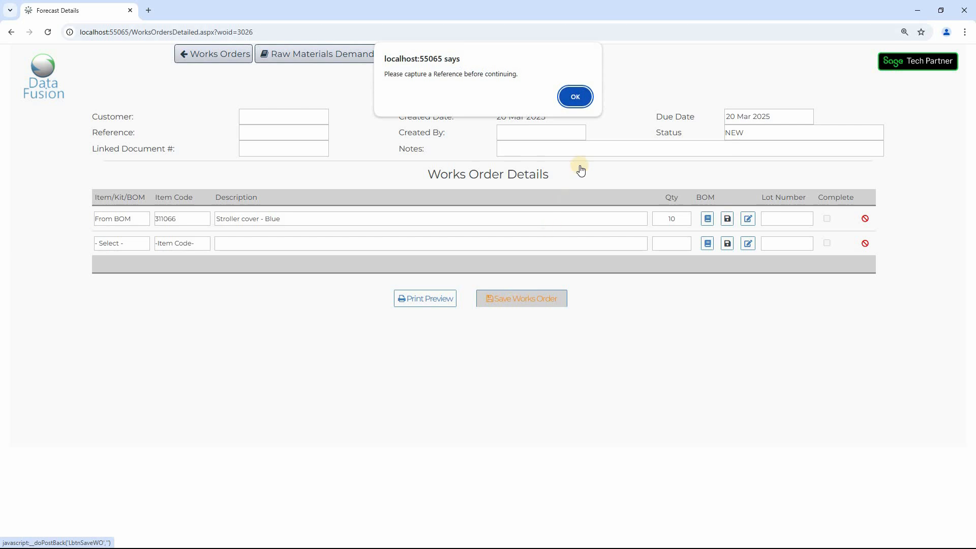
click(572, 96)
click(432, 301)
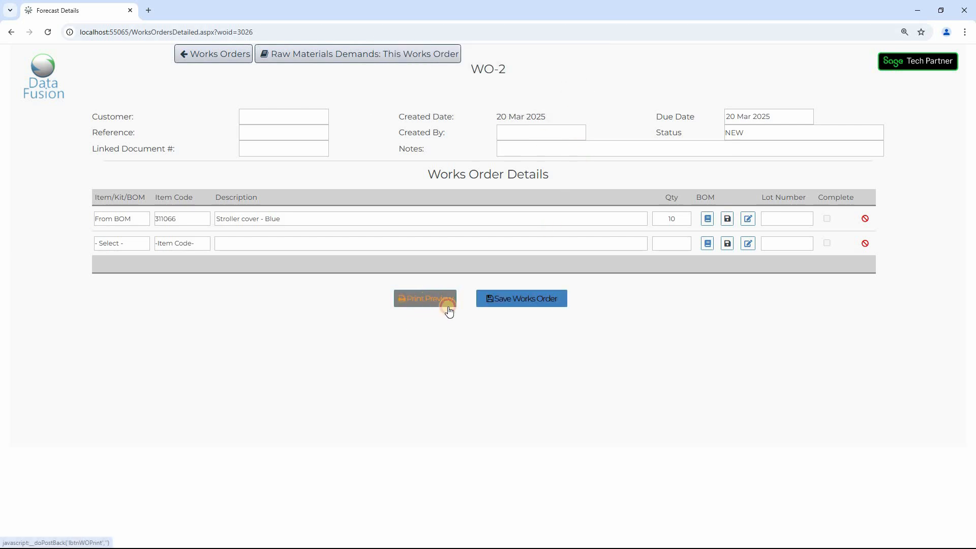
click(577, 102)
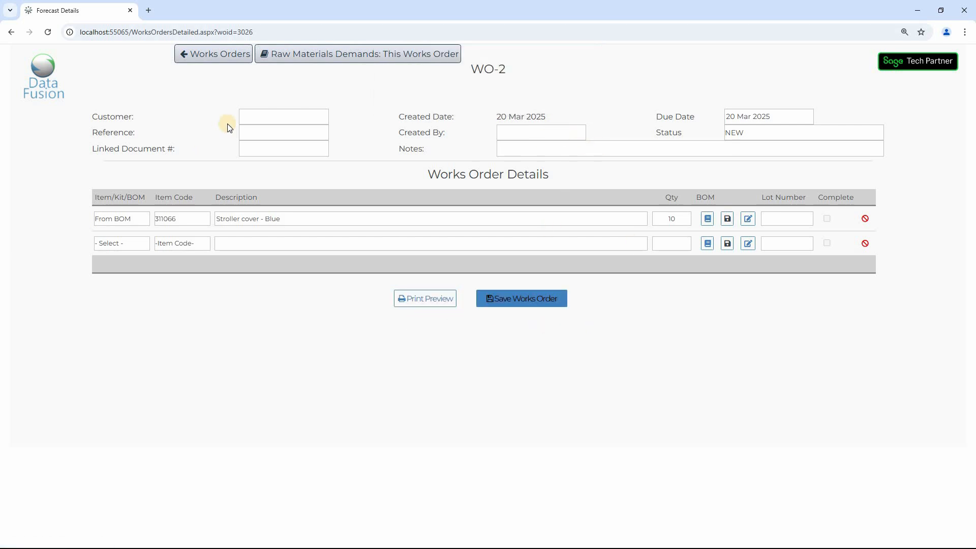
Enter customer qwerty and reference Ref 001 on the works order and save it.
click(254, 117)
text(qw)
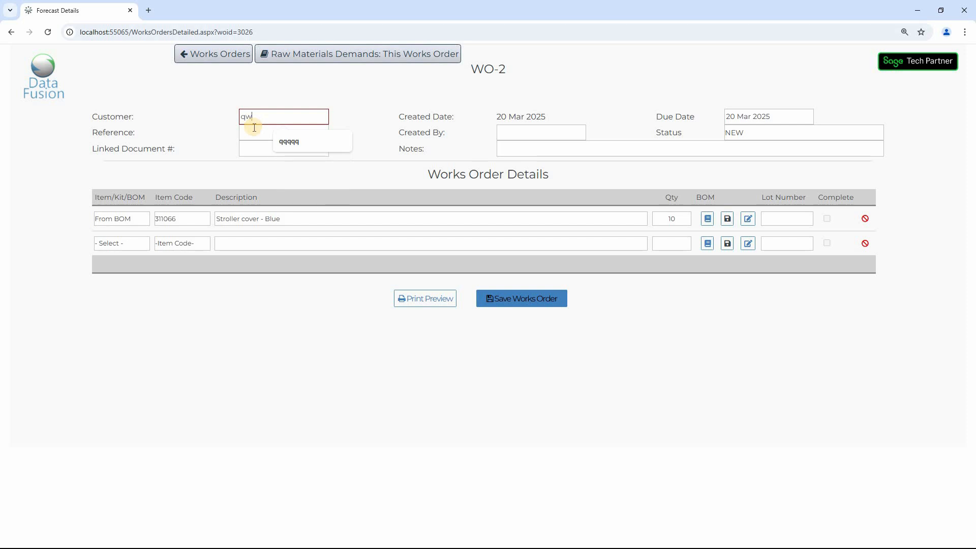
text(erty)
click(251, 133)
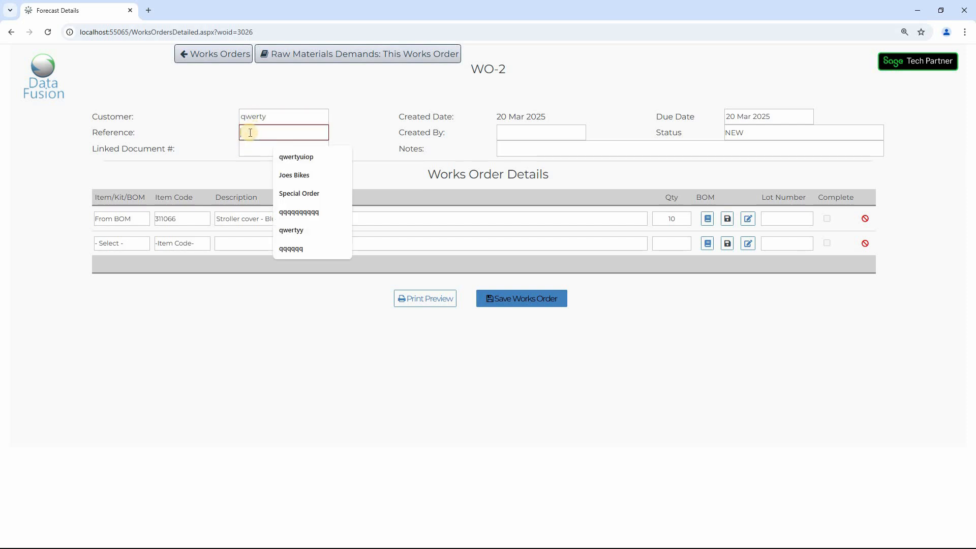
text(Ref 001)
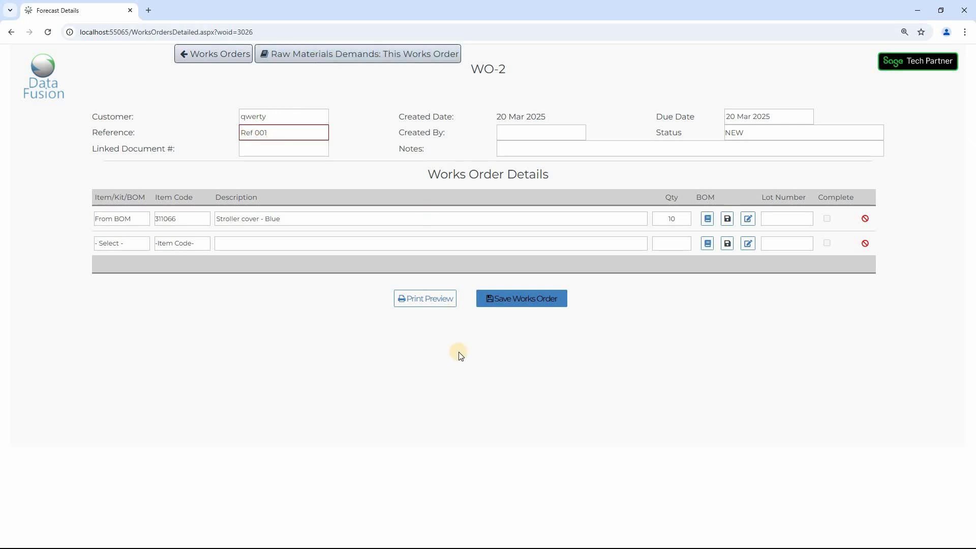
click(504, 299)
click(584, 97)
Preview the works order printout, examine its heading, finished item and component quantities, and return to the order.
click(425, 300)
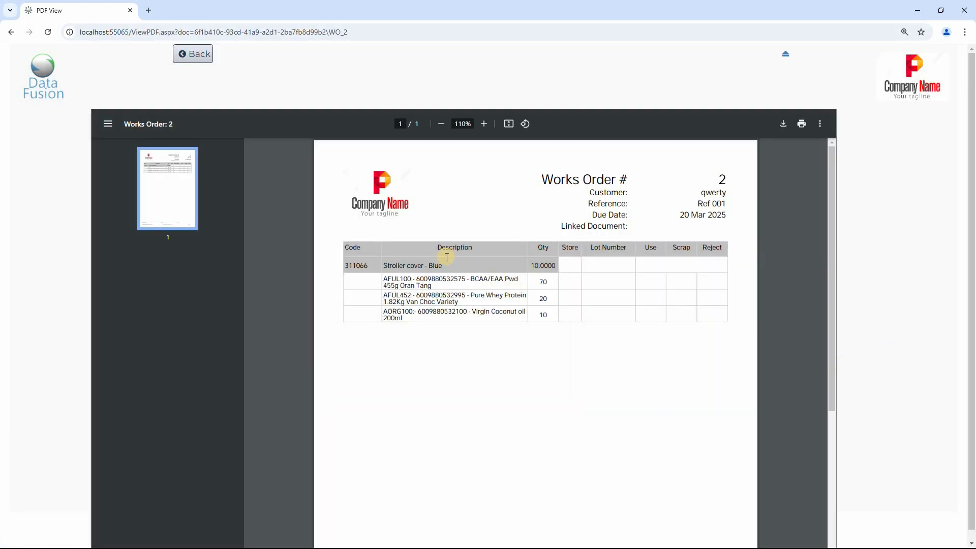
drag(541, 179, 616, 180)
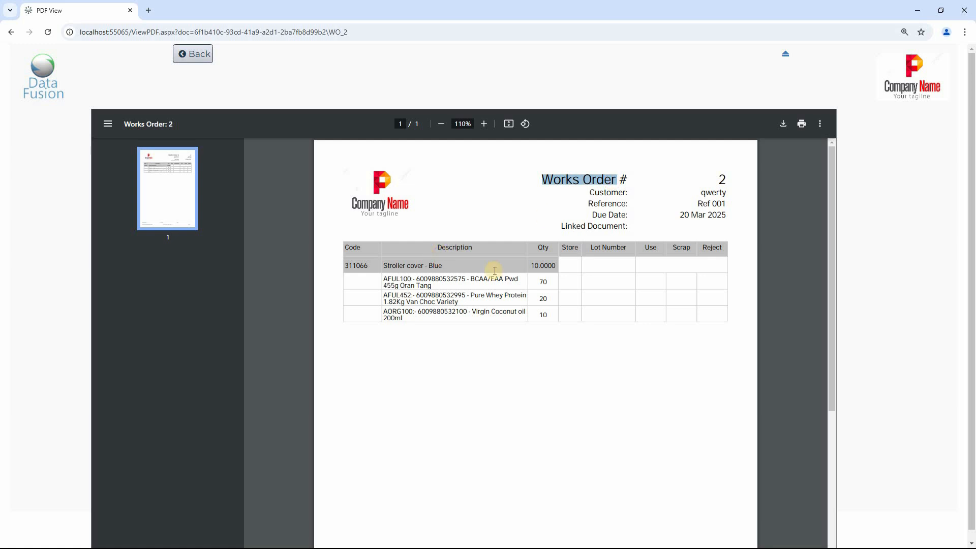
drag(443, 266, 383, 264)
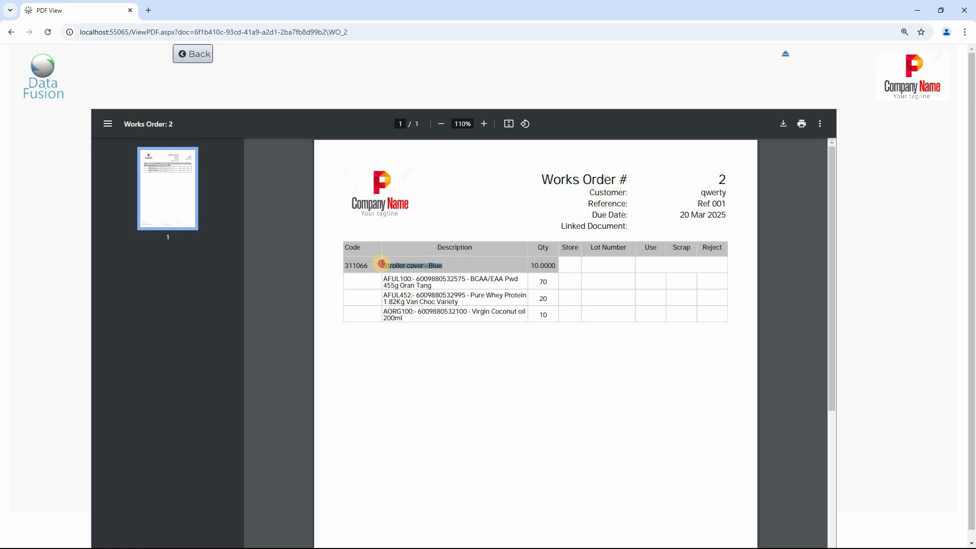
drag(531, 265, 554, 315)
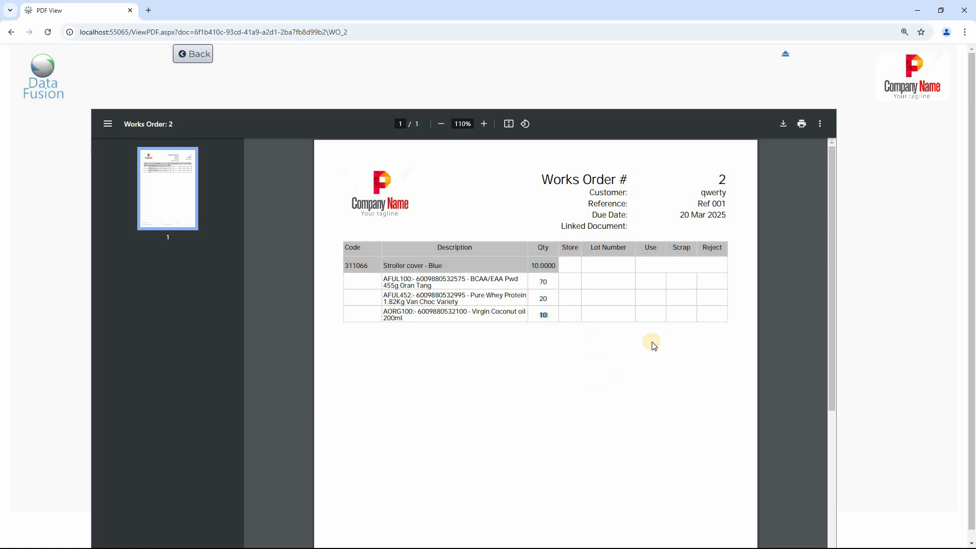
click(611, 263)
click(193, 56)
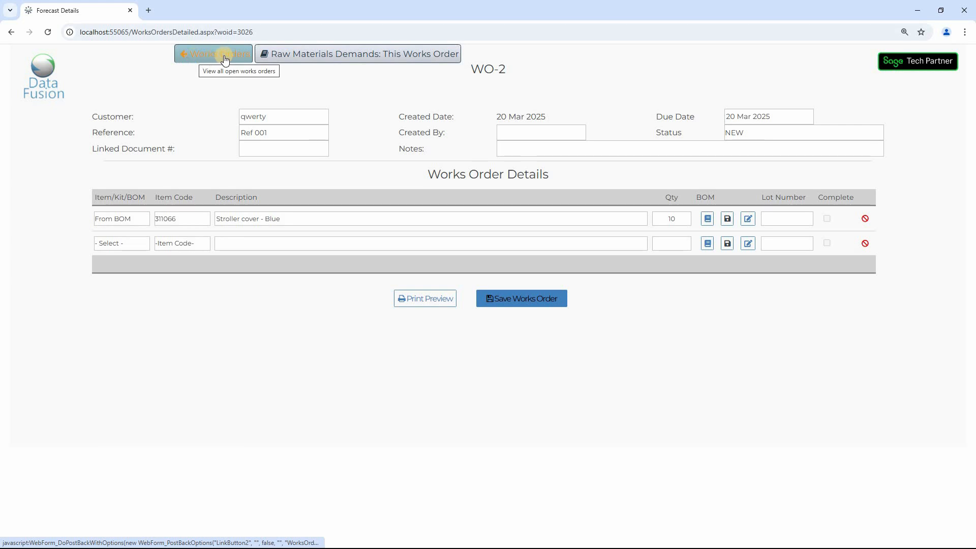
Leave the works order and open the Works Order Fulfilment list.
click(217, 55)
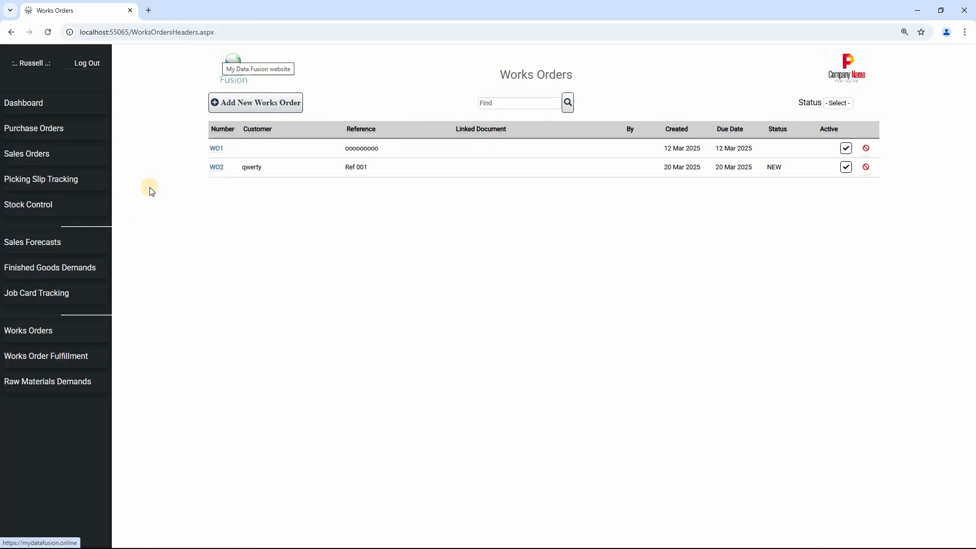
click(91, 362)
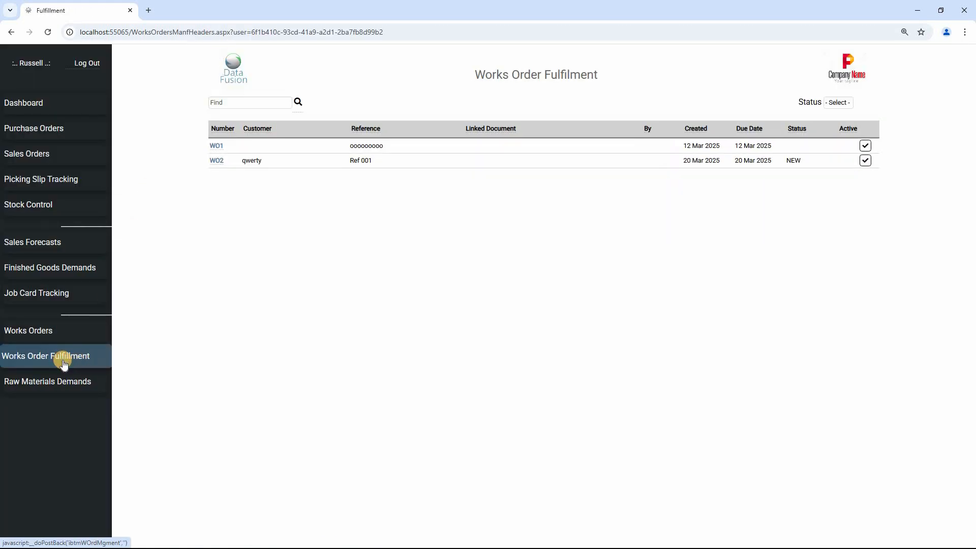